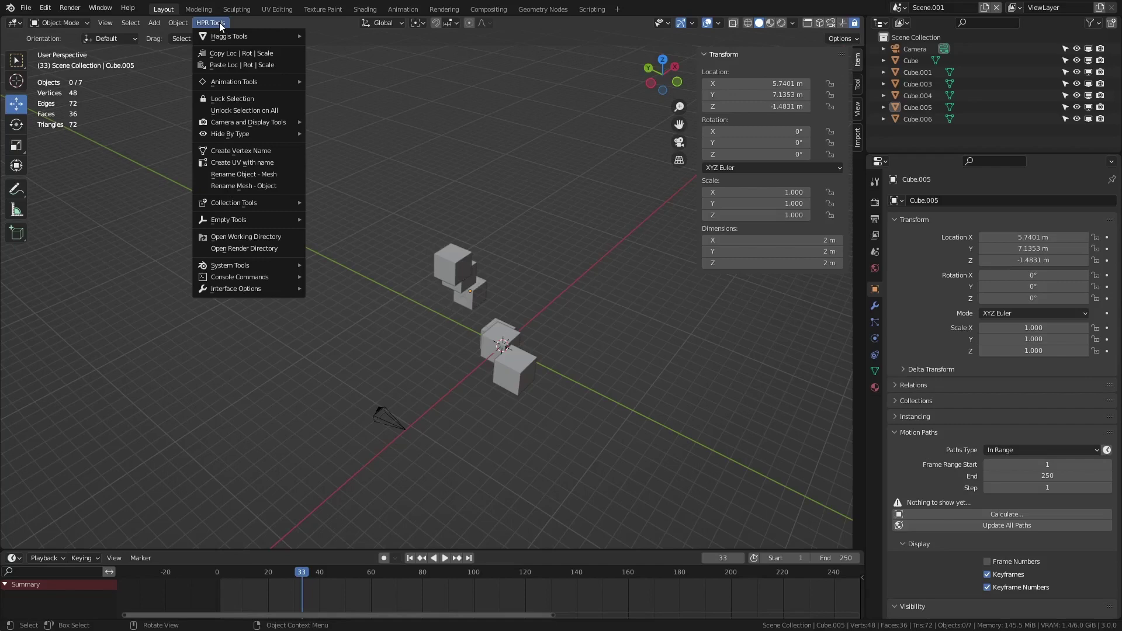
Enable the Quad View and Skip Frame interface options of HPR Tools
left_click(219, 22)
left_click(213, 23)
mouse_move(222, 290)
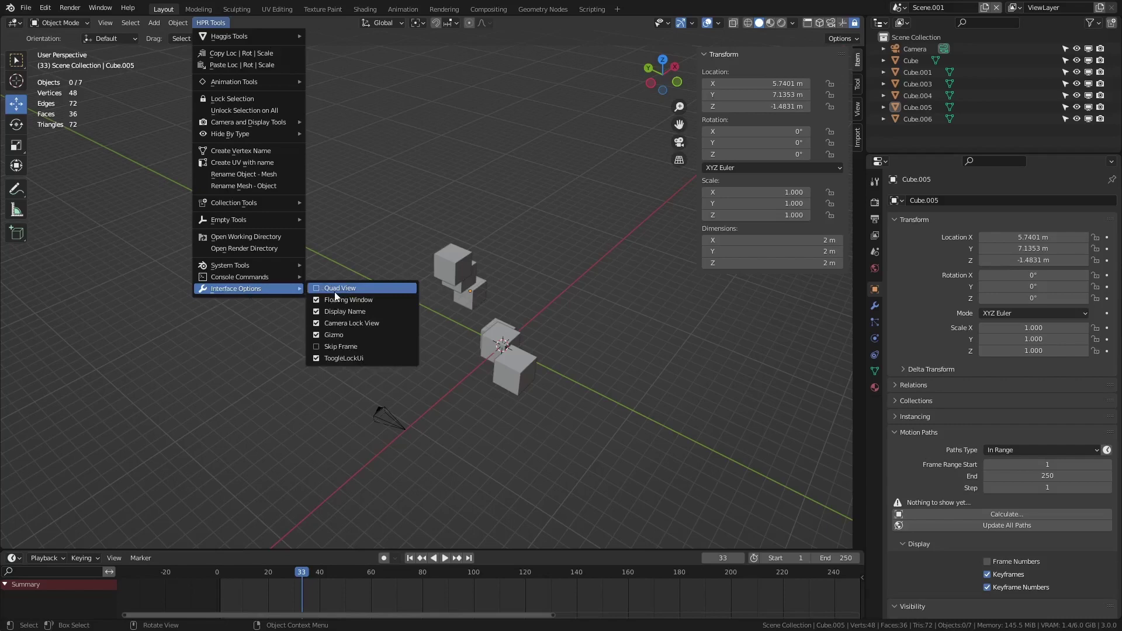
left_click(212, 22)
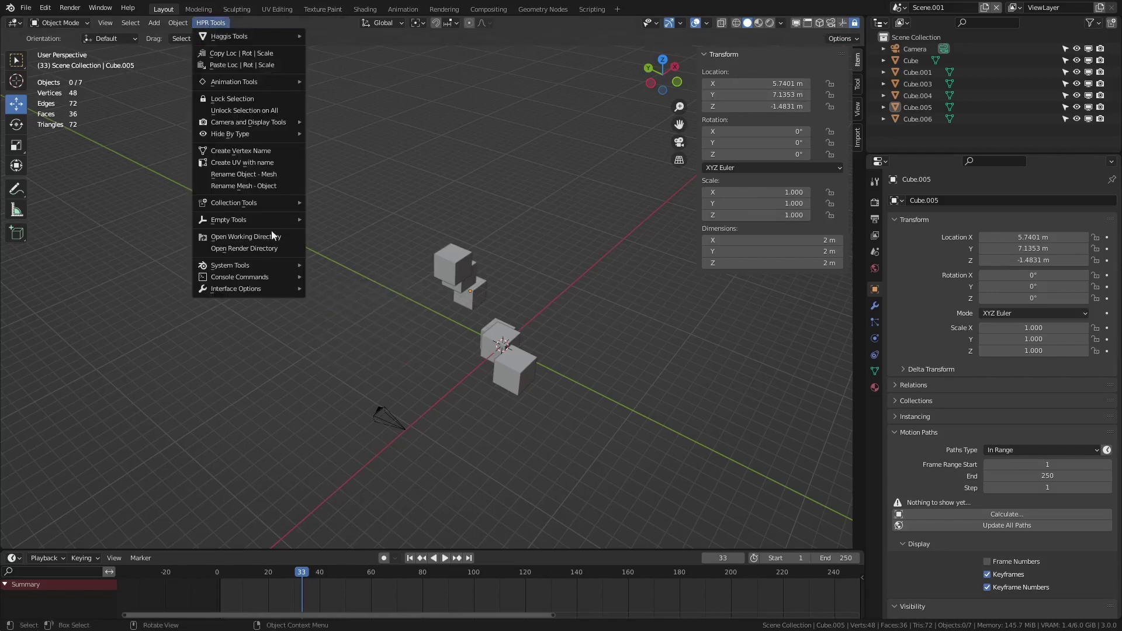
mouse_move(251, 289)
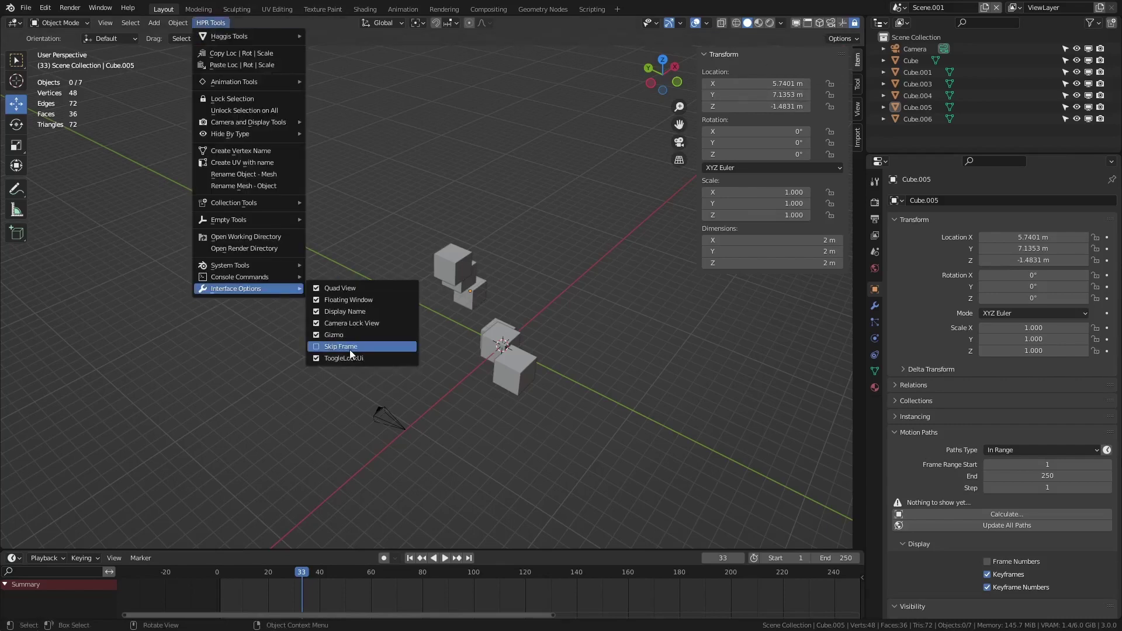
left_click(350, 350)
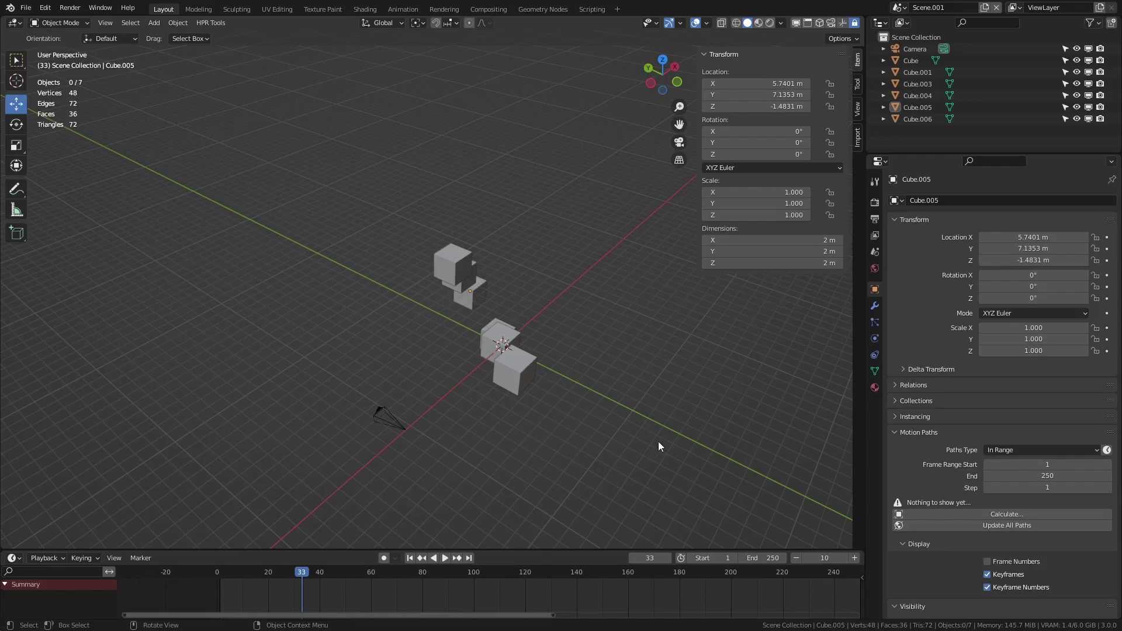
Select all six cubes and put them into a new collection with Move Selected - Collection
key("a")
key("alt+a")
left_click_drag(555, 387, 438, 253)
left_click(210, 23)
mouse_move(239, 202)
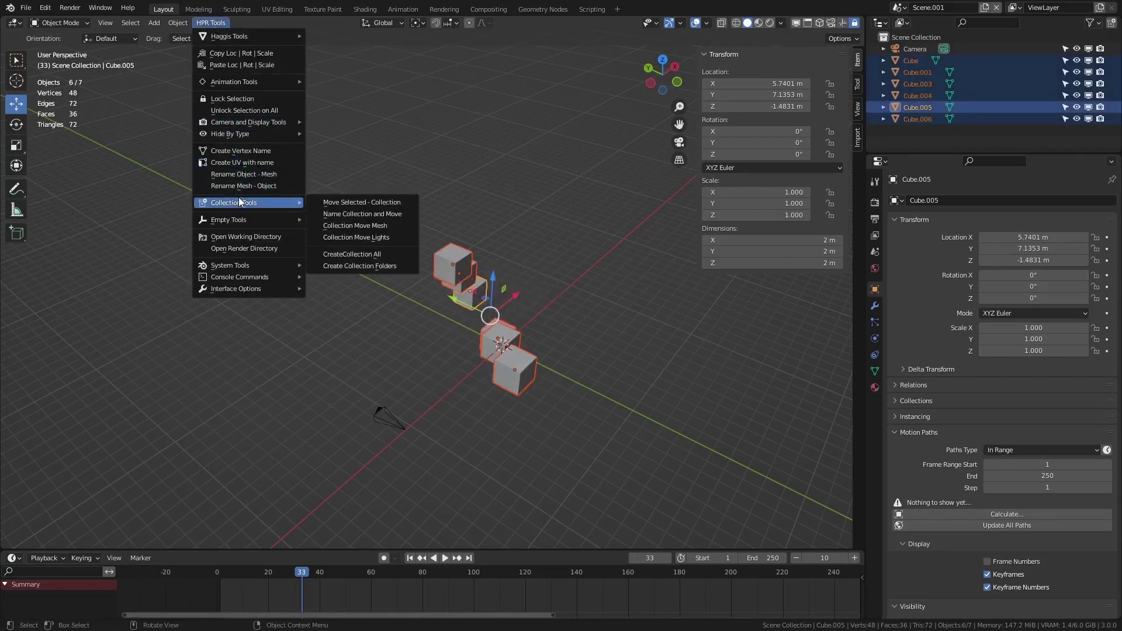
left_click(361, 205)
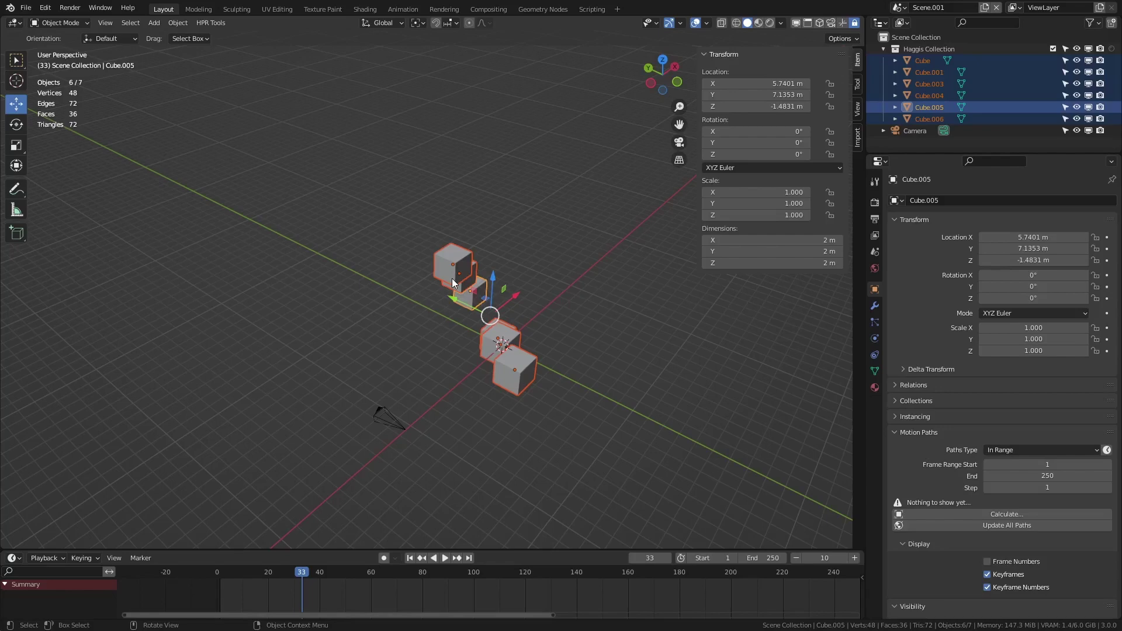
Select all six cubes and create empties at their positions with Empty Selected Collection
left_click(357, 194)
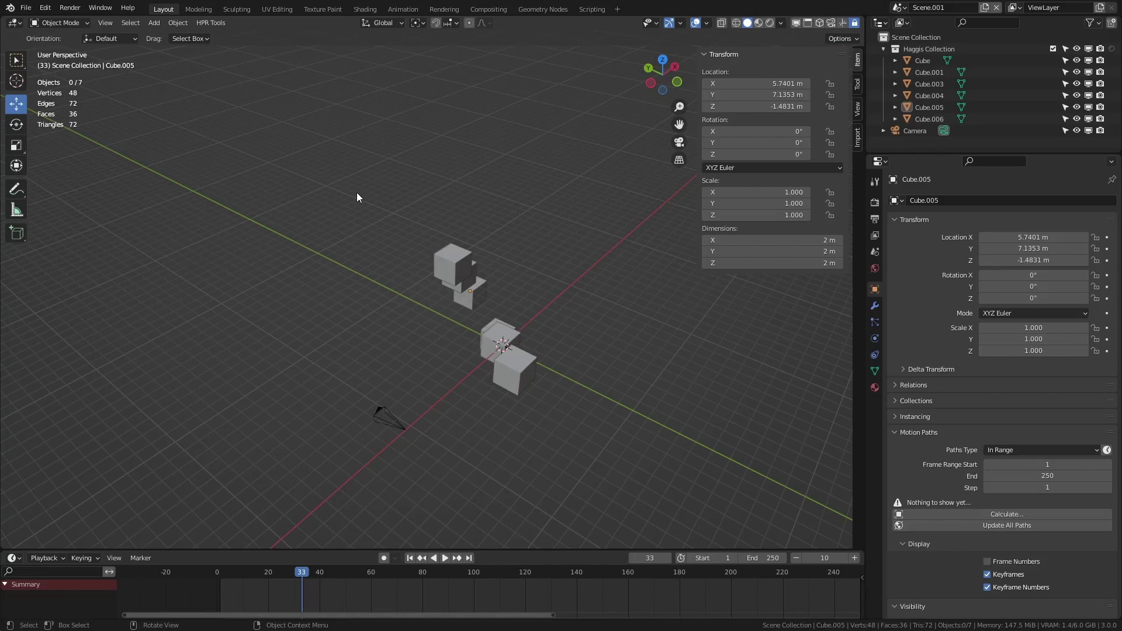
left_click_drag(607, 397, 446, 254)
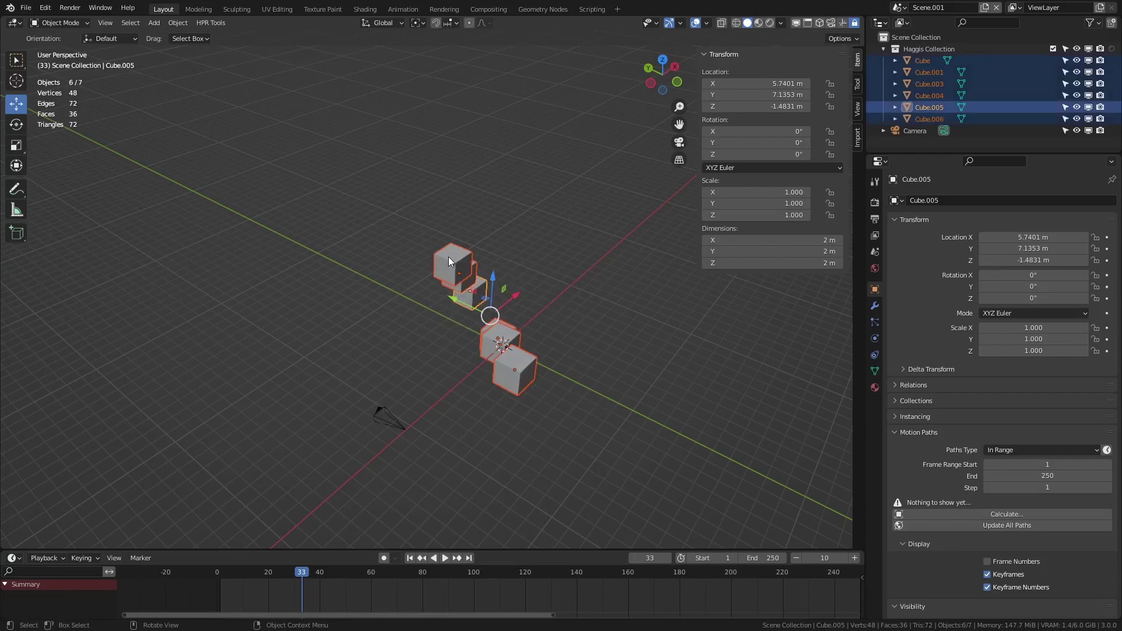
left_click(204, 26)
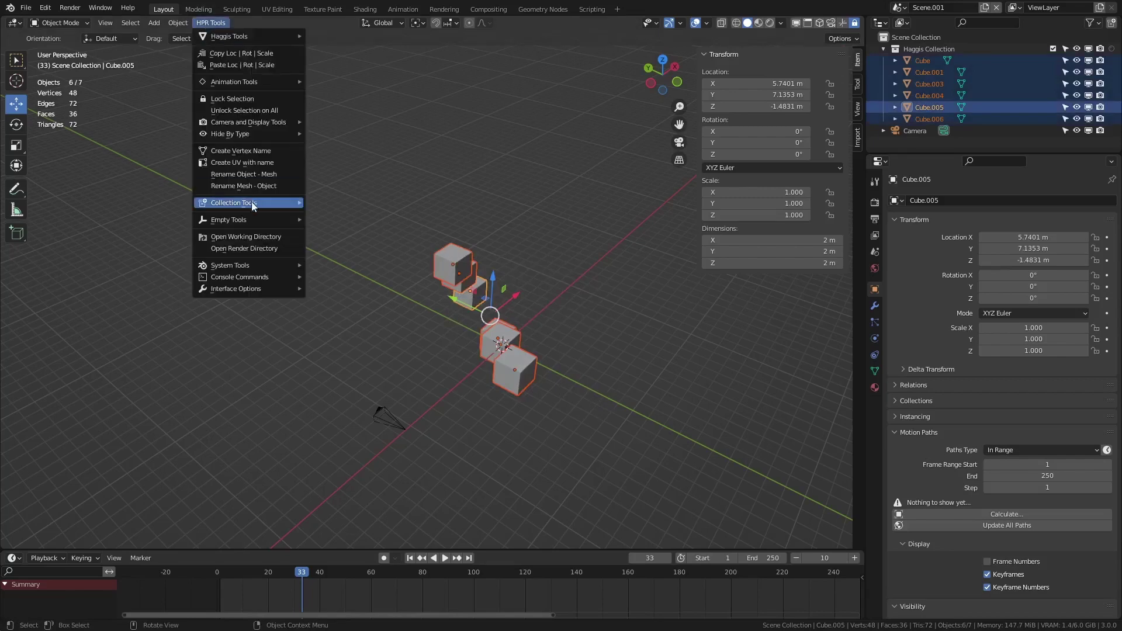
mouse_move(240, 219)
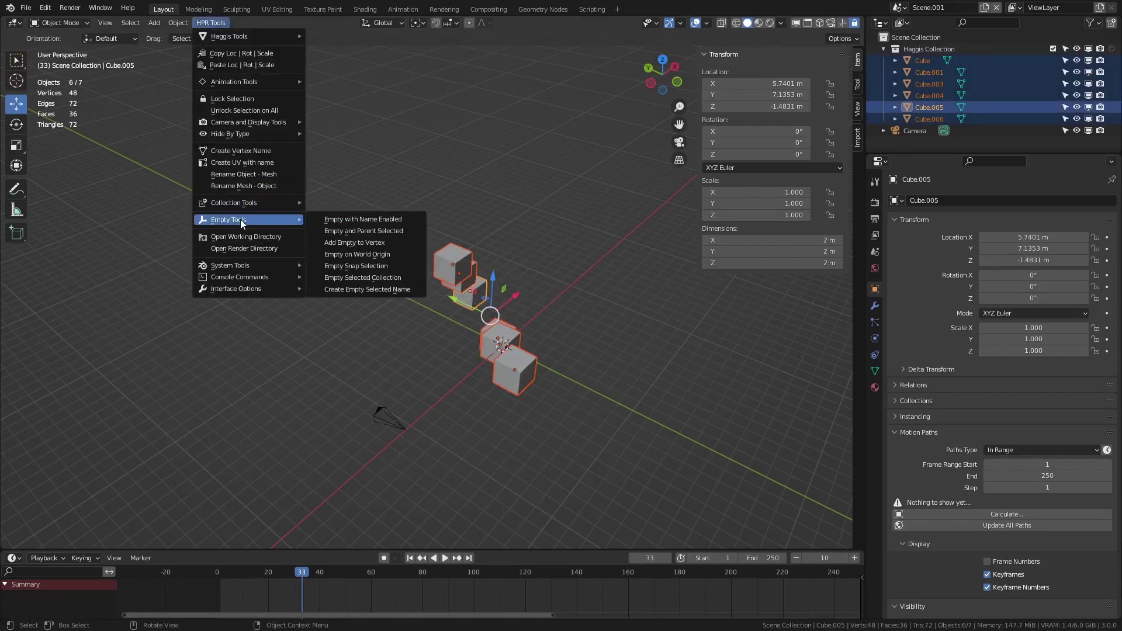
left_click(389, 277)
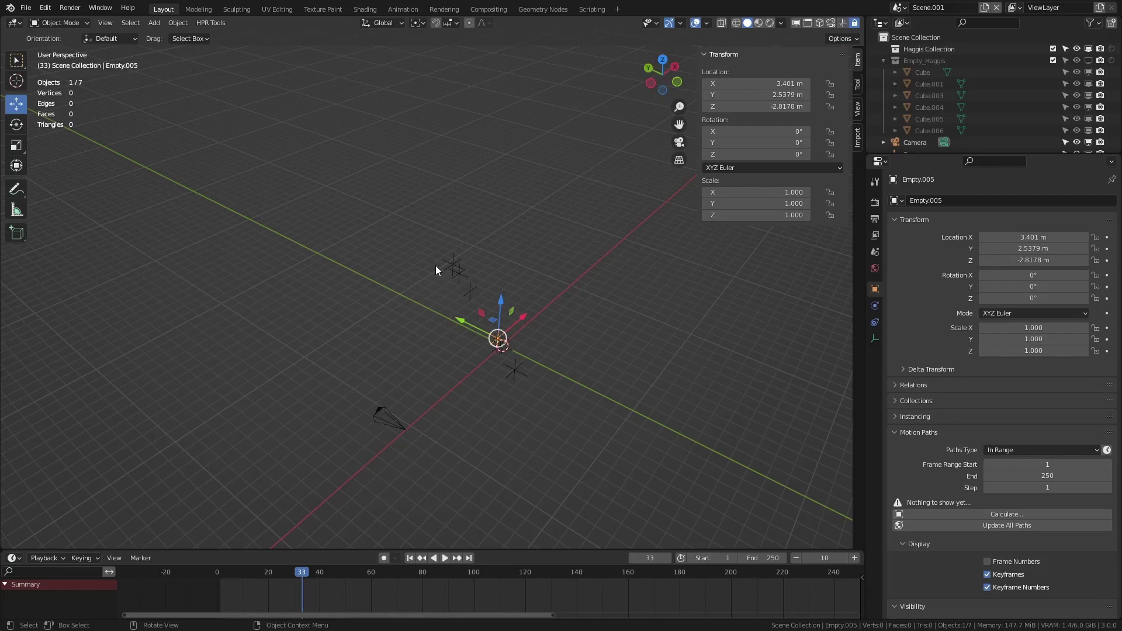
Try Add Bones on Selected for the six empties, and undo back to the original selected cubes
left_click_drag(560, 405, 420, 210)
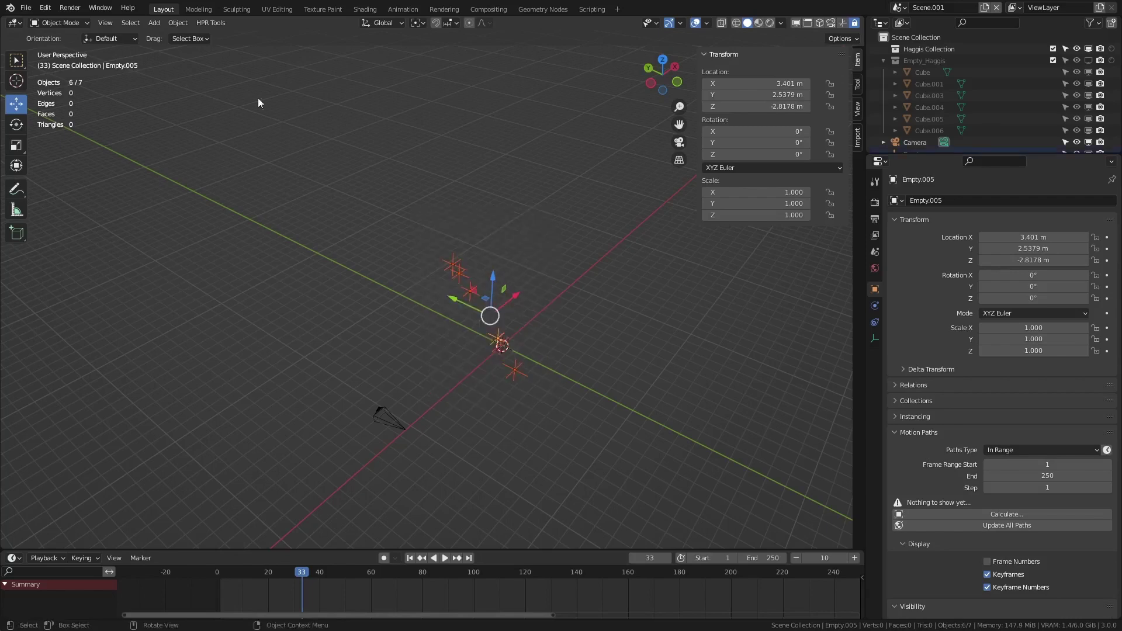
left_click(208, 24)
mouse_move(229, 35)
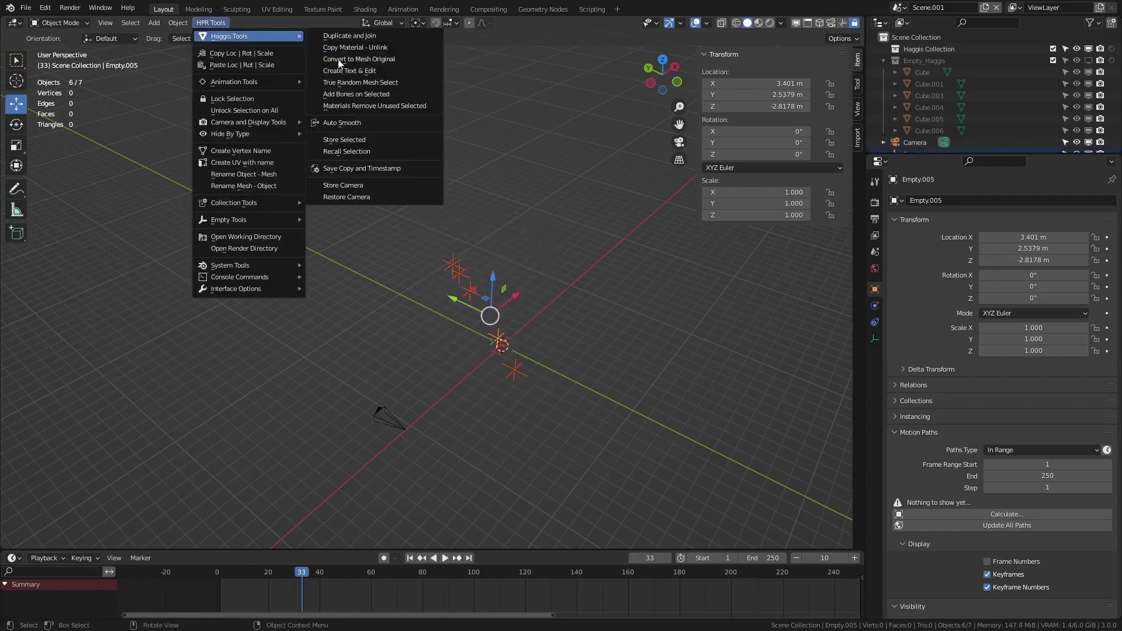
left_click(381, 99)
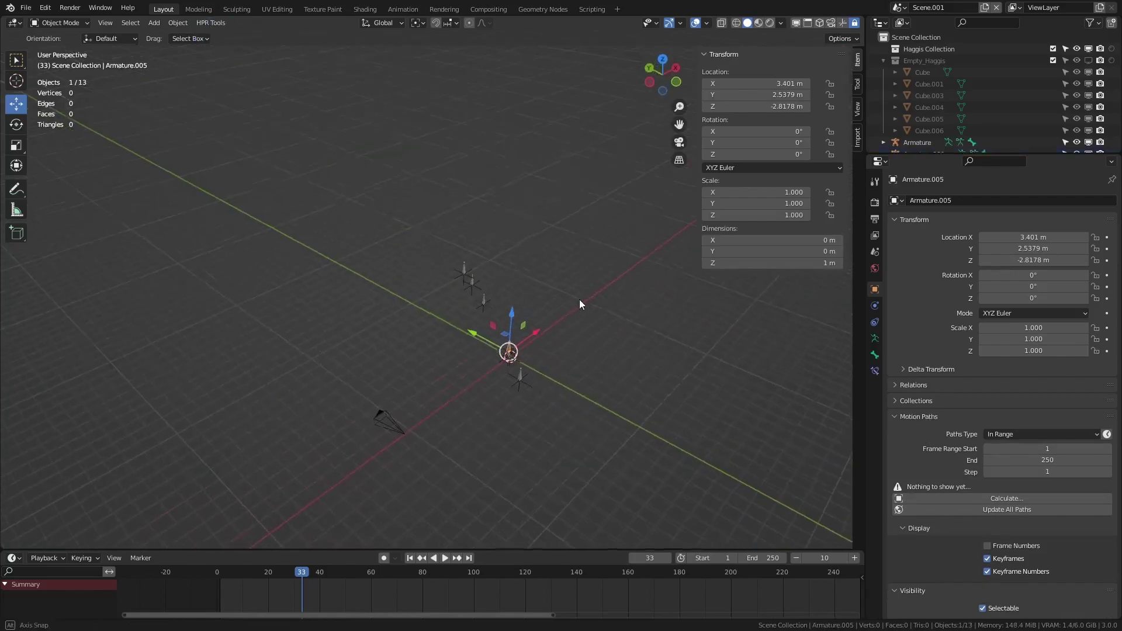
key("ctrl+z")
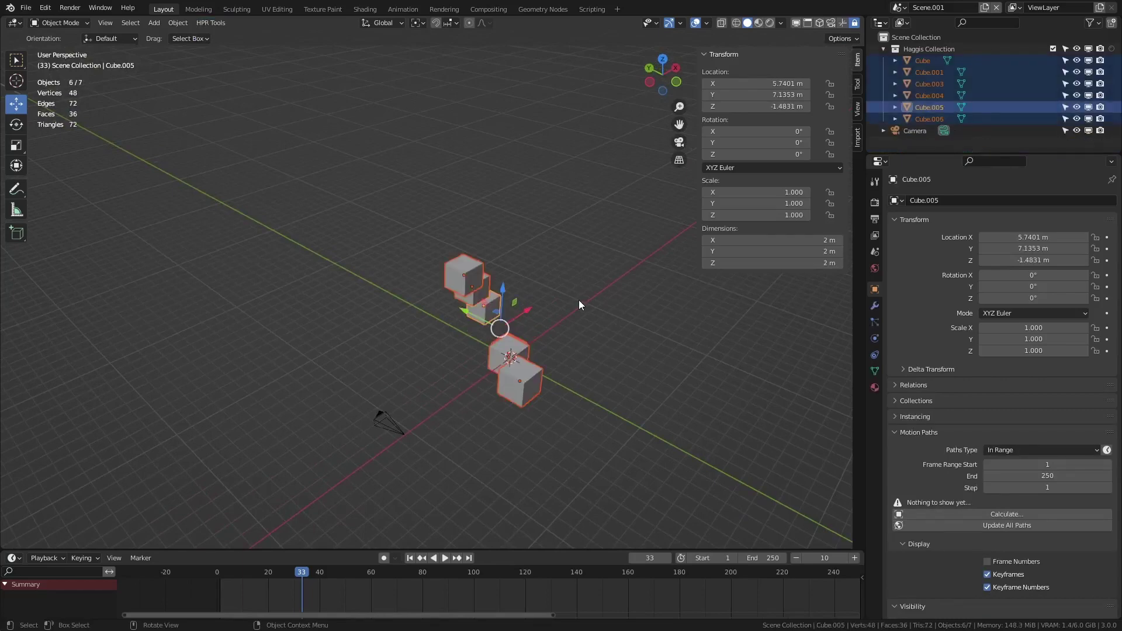
Select only Cube.003, Cube.004 and Cube.005 and store that selection with Store Selected
key("alt+a")
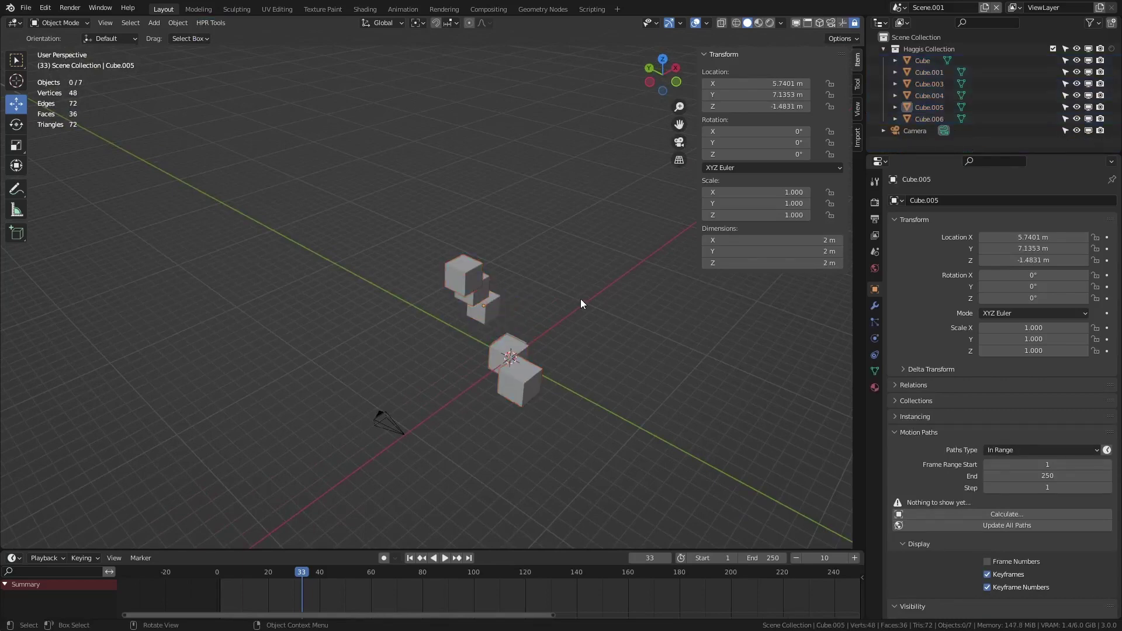
left_click_drag(577, 297, 436, 230)
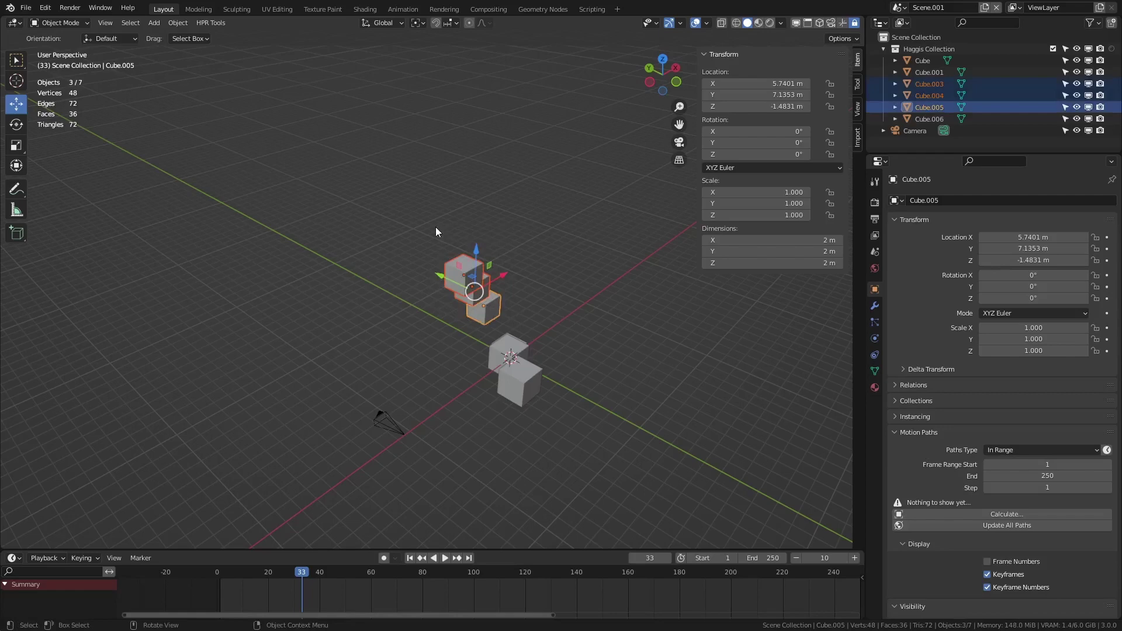
left_click(212, 23)
mouse_move(245, 36)
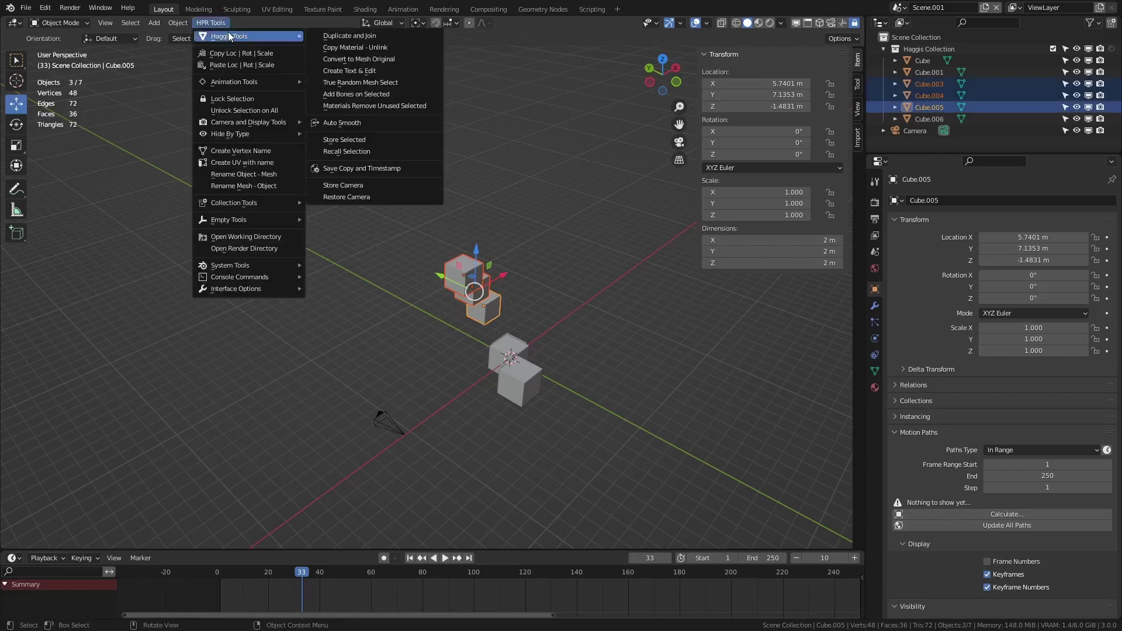
left_click(342, 140)
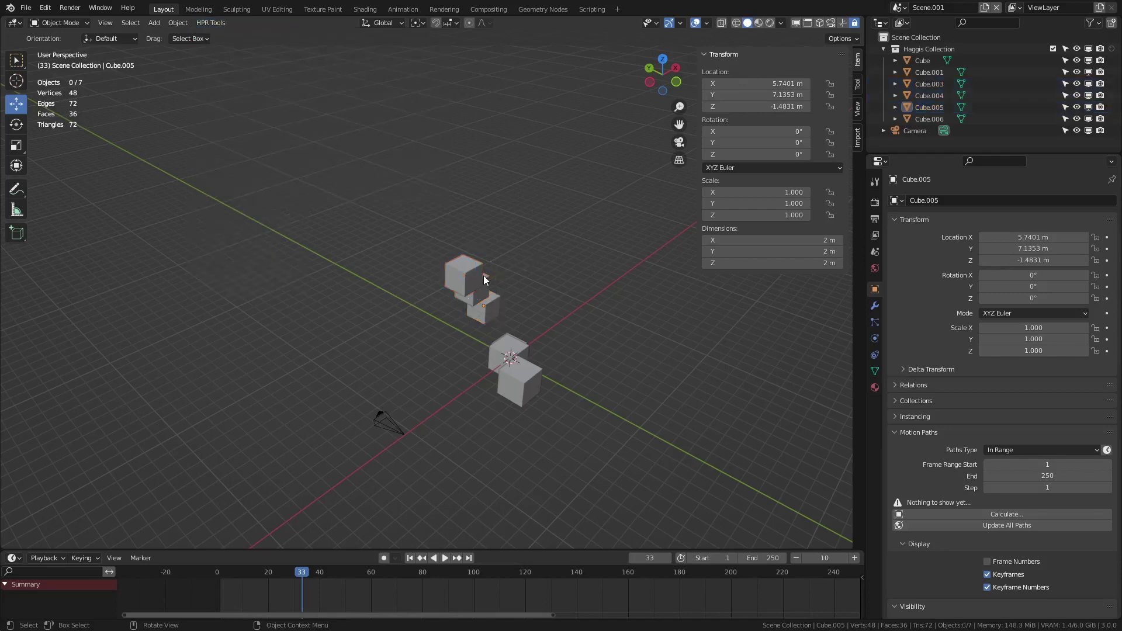
Spread the cubes apart by moving Cube.003 and Cube.004 away from their group and Cube.001 about 14.3 m along X
left_click(466, 278)
left_click_drag(466, 279, 289, 195)
left_click(473, 286)
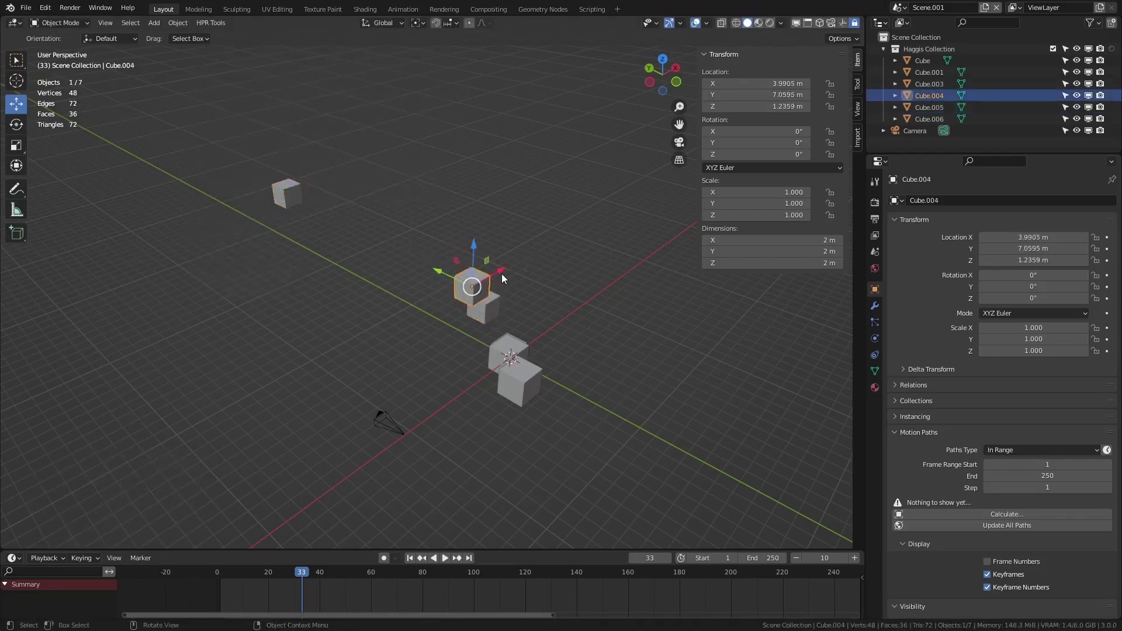
left_click_drag(504, 278, 379, 351)
left_click(537, 370)
left_click_drag(541, 358, 648, 280)
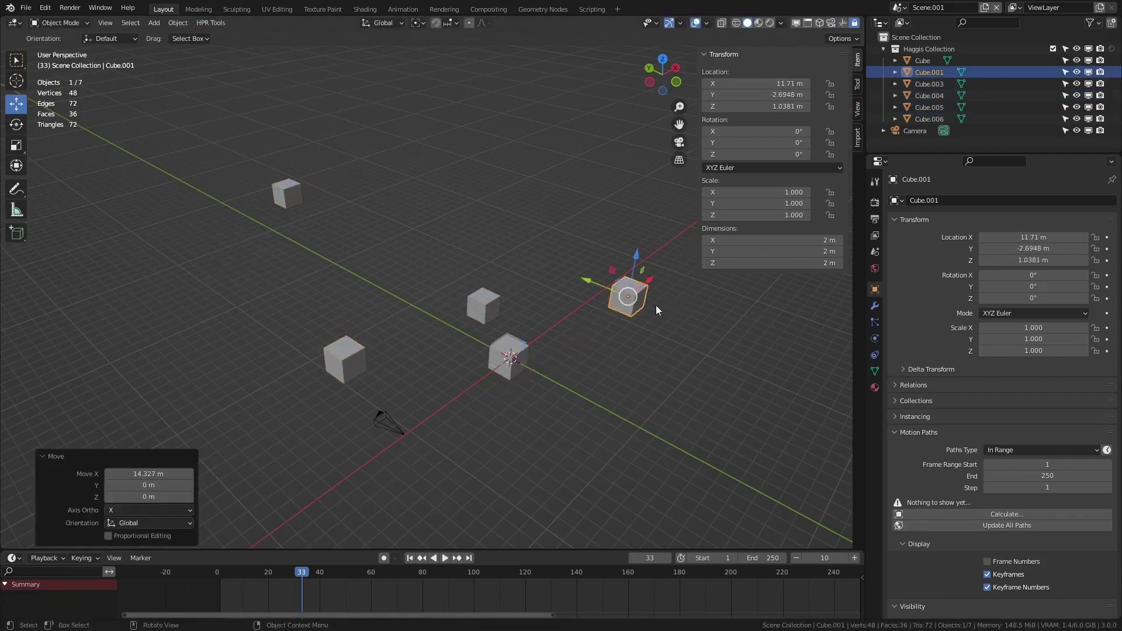
Recall the stored cube selection and hide the selected cubes with Store and Hide Selected
left_click(215, 27)
mouse_move(228, 36)
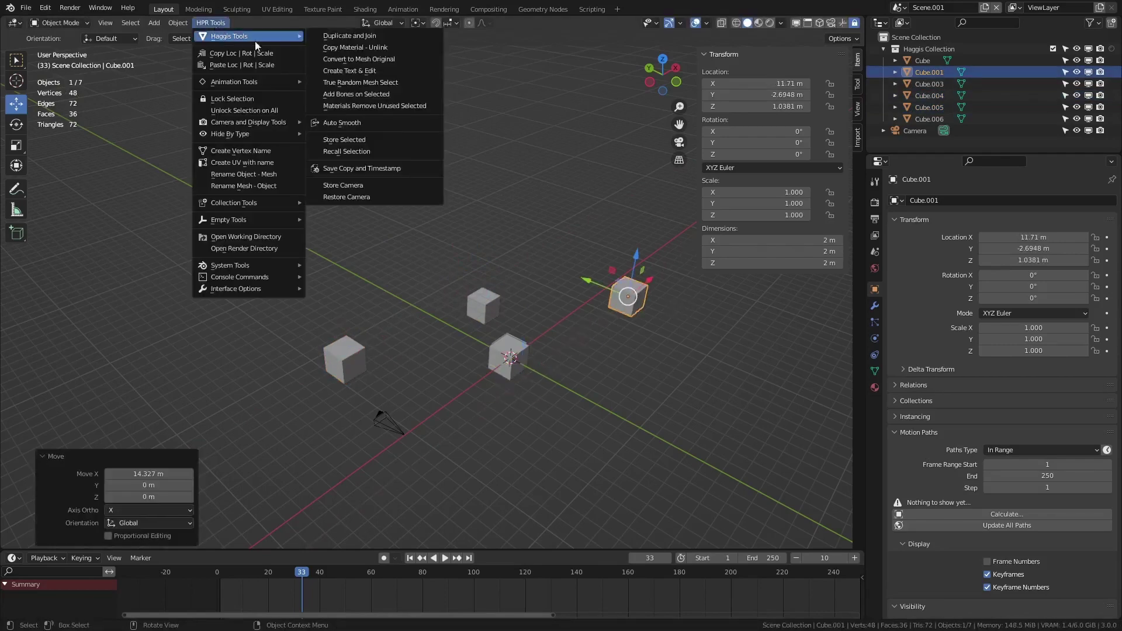
left_click(366, 153)
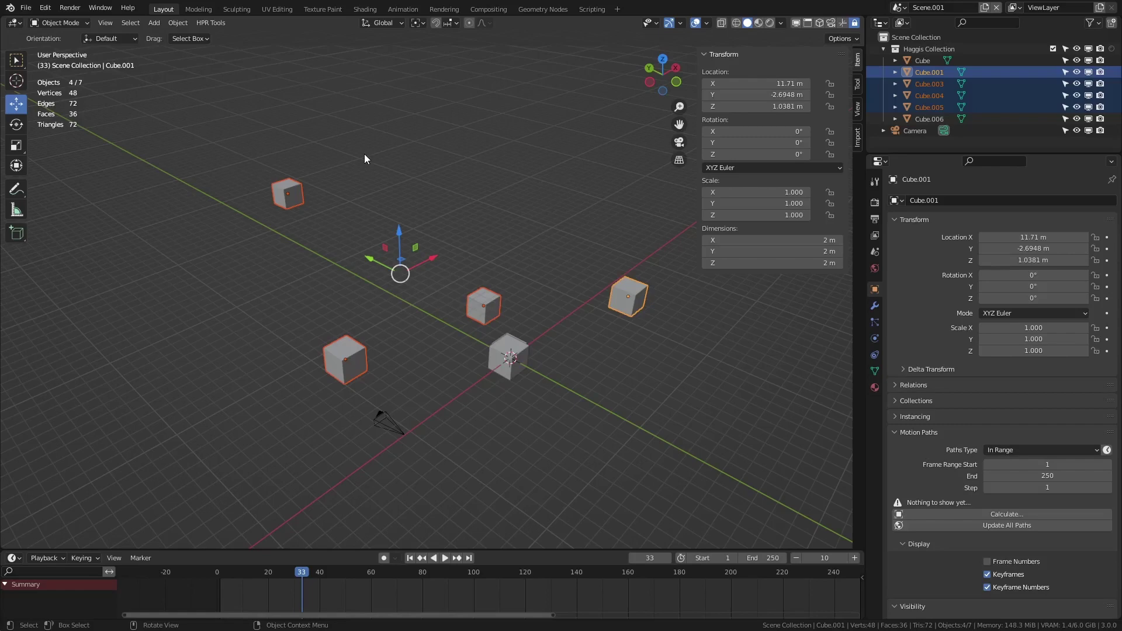
left_click(212, 24)
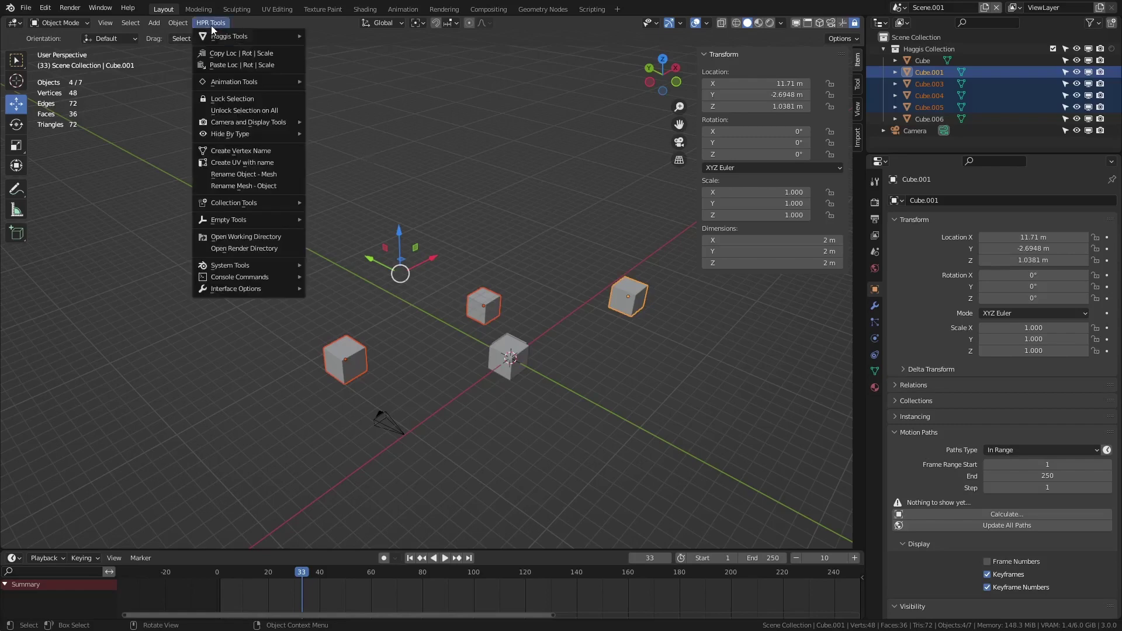
mouse_move(243, 135)
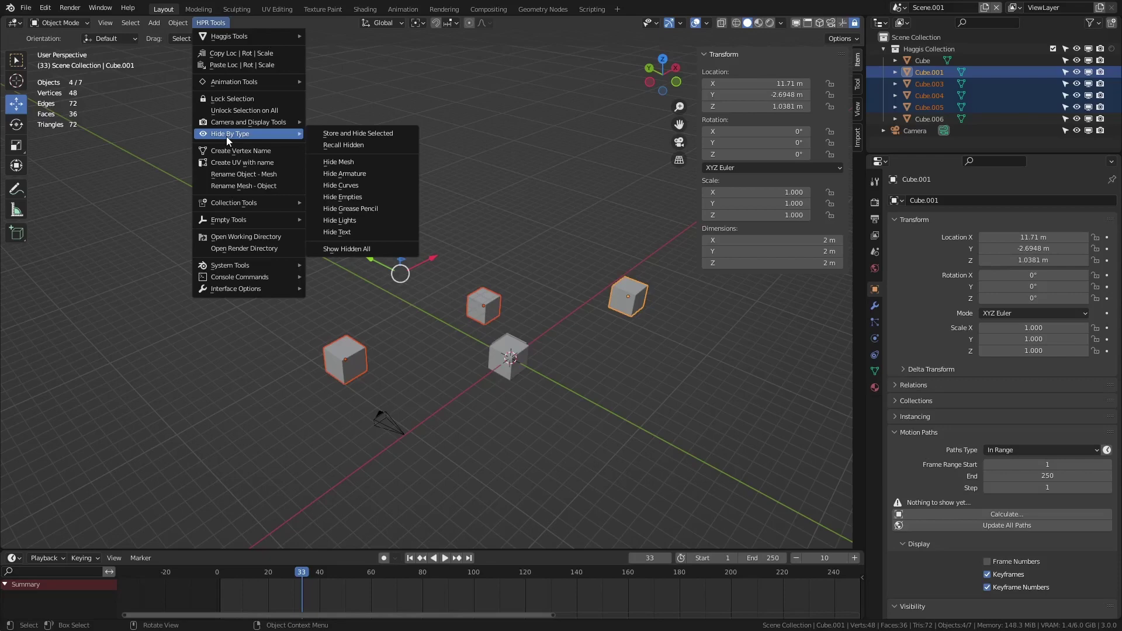
left_click(367, 134)
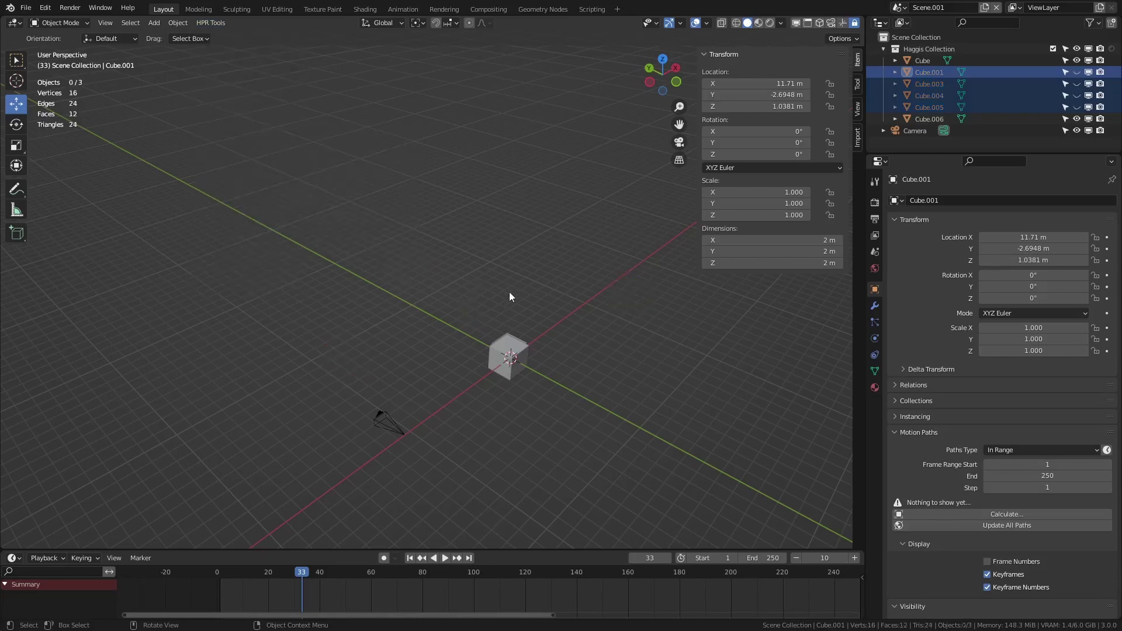
Move the object Cube about 12.3 m along Y and bring the hidden cubes back with Recall Hidden
left_click(517, 372)
left_click_drag(483, 347, 366, 285)
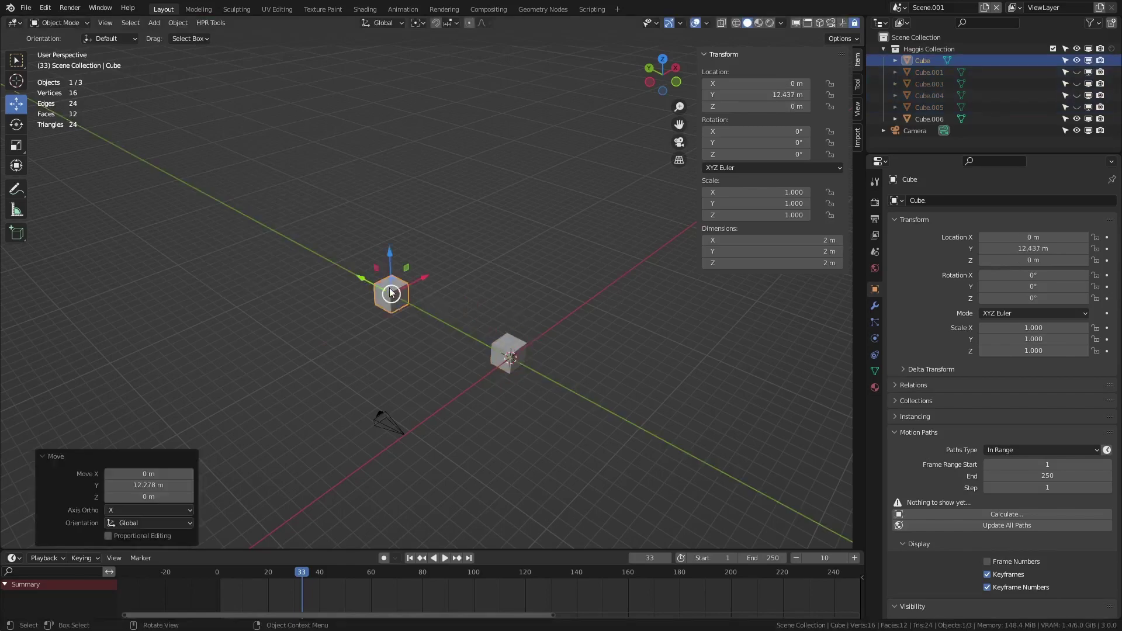
key("alt+a")
left_click(211, 22)
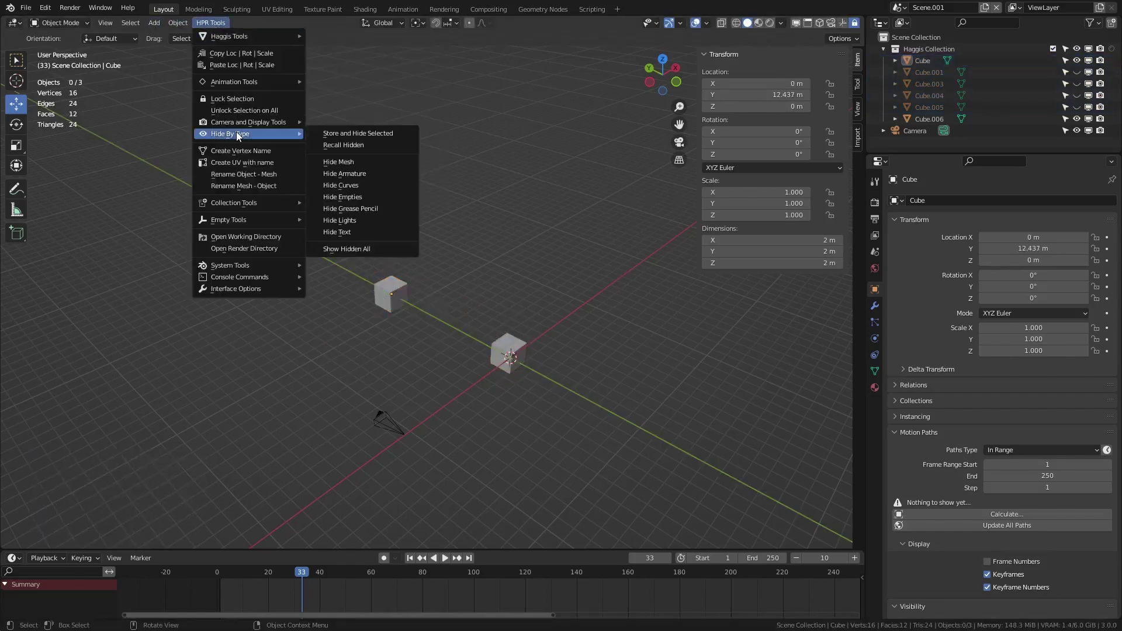
left_click(331, 145)
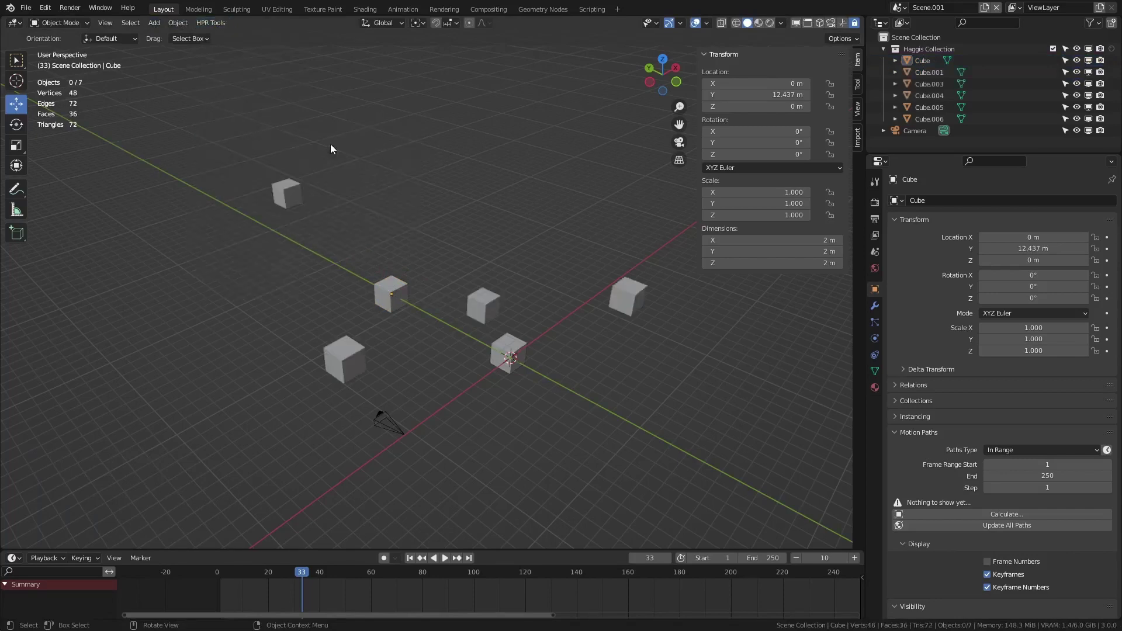
Raise the camera about 12.9 m along Z and store its transform with Store Camera
left_click(210, 22)
mouse_move(236, 135)
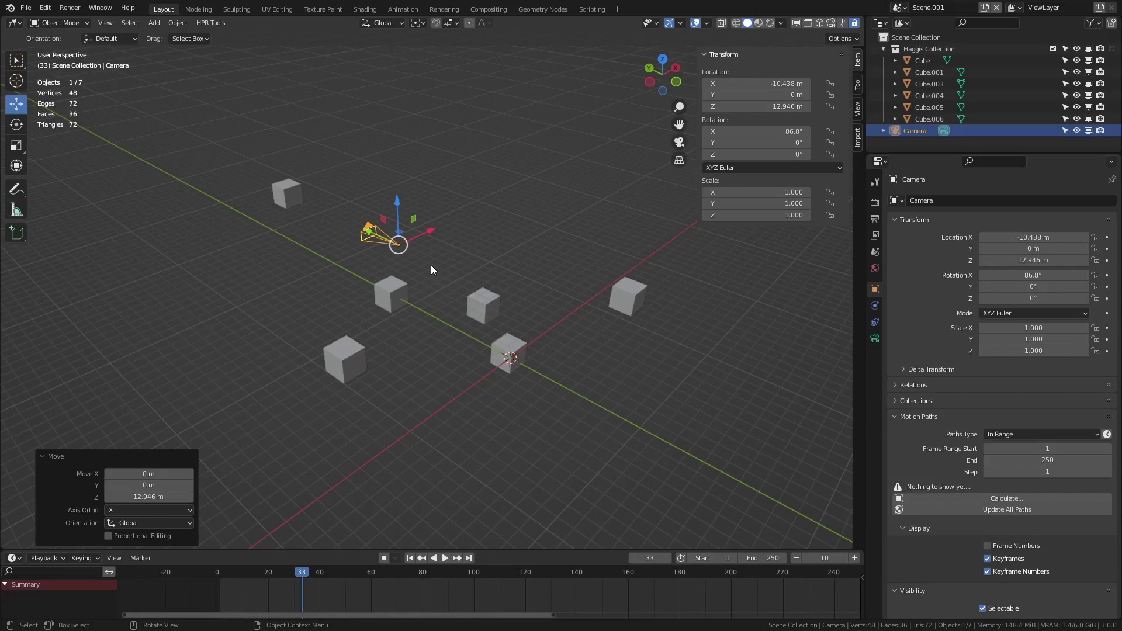
left_click(211, 22)
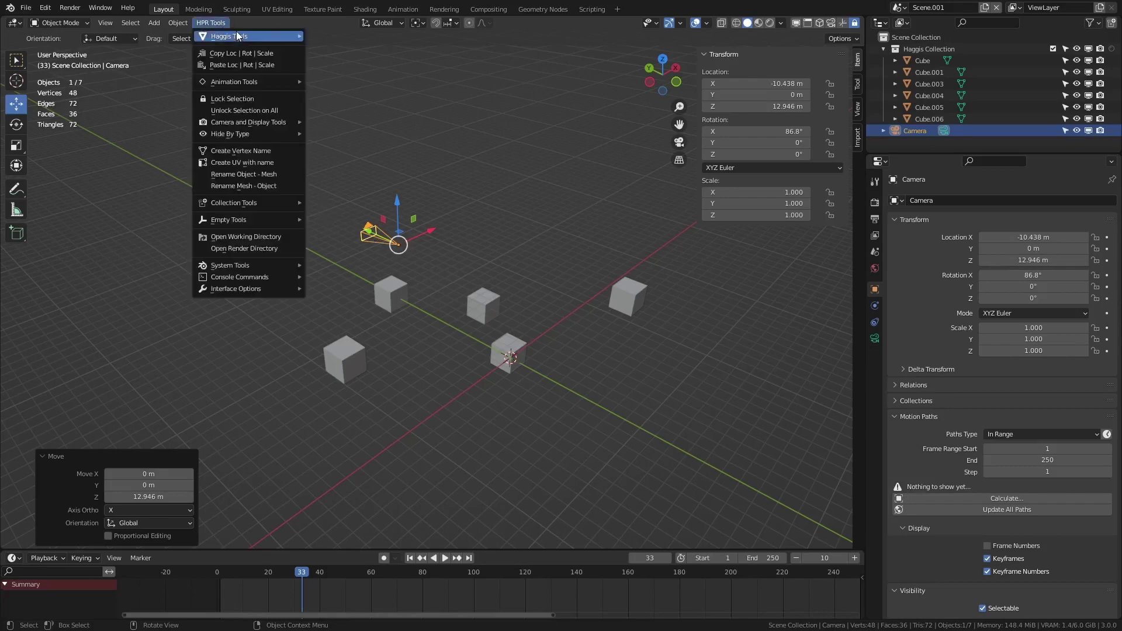
mouse_move(251, 36)
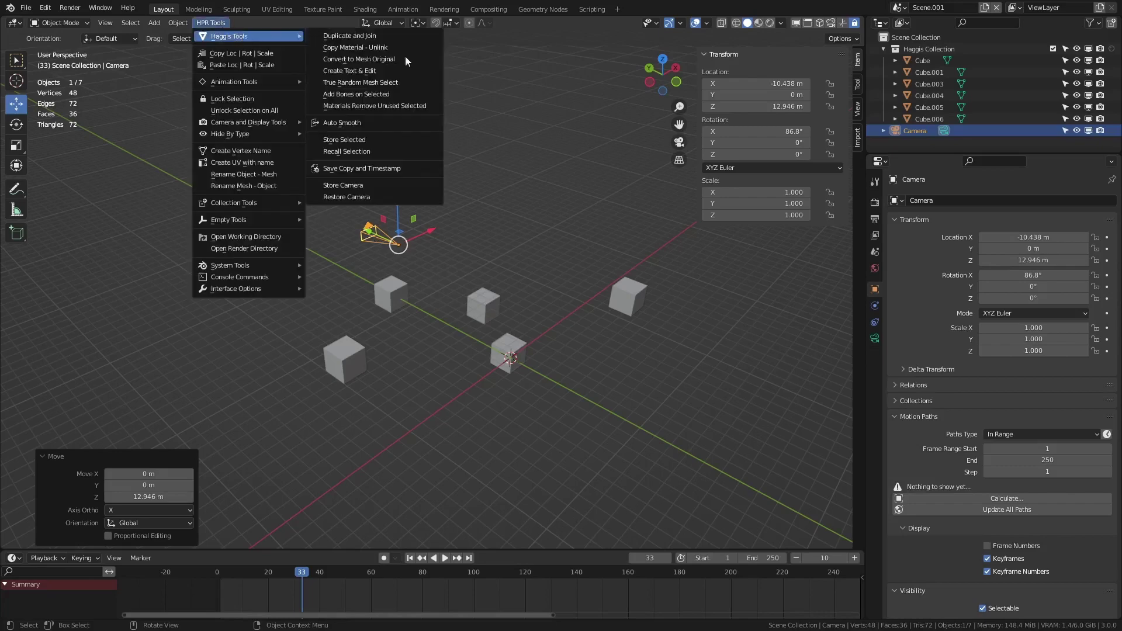
left_click(355, 188)
Move the camera about 9.5 m along the X axis
key("g")
key("x")
left_click(549, 209)
Rotate the camera about 74° in the view and scale it uniformly by about 3.9
key("r")
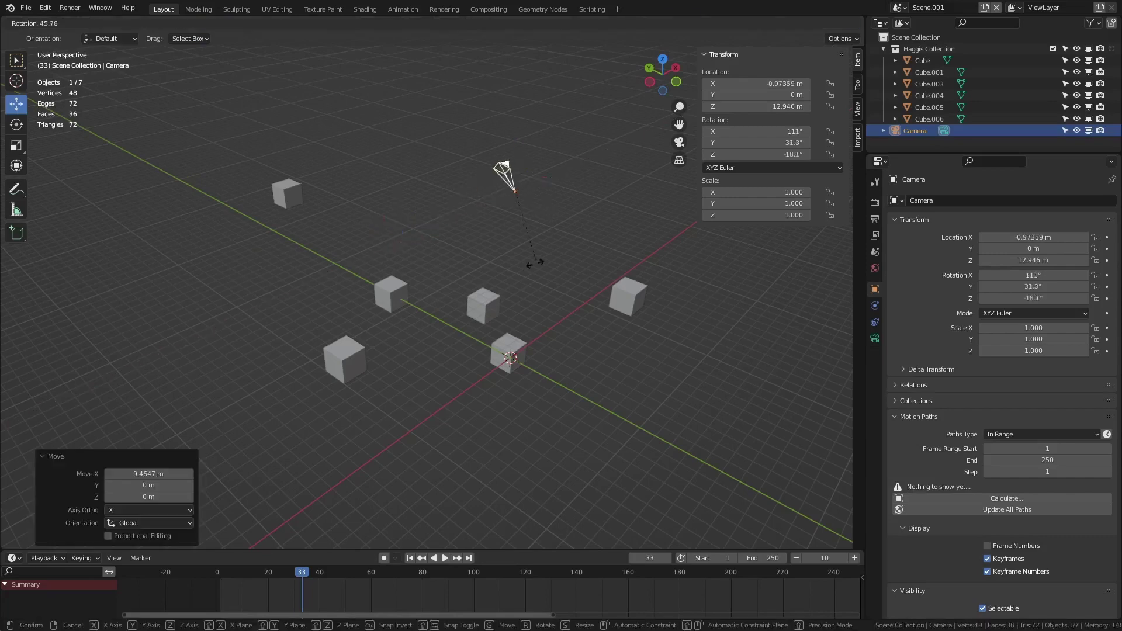
left_click(500, 271)
key("s")
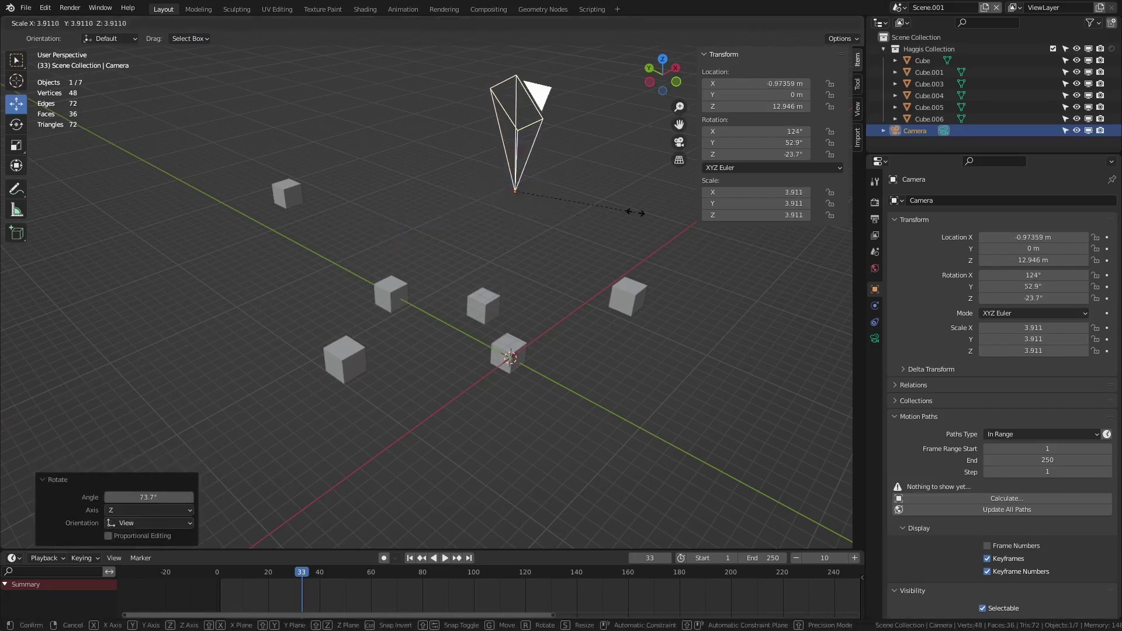
left_click(314, 72)
Return the camera to its stored location, rotation and scale with Restore Camera
left_click(220, 24)
mouse_move(263, 36)
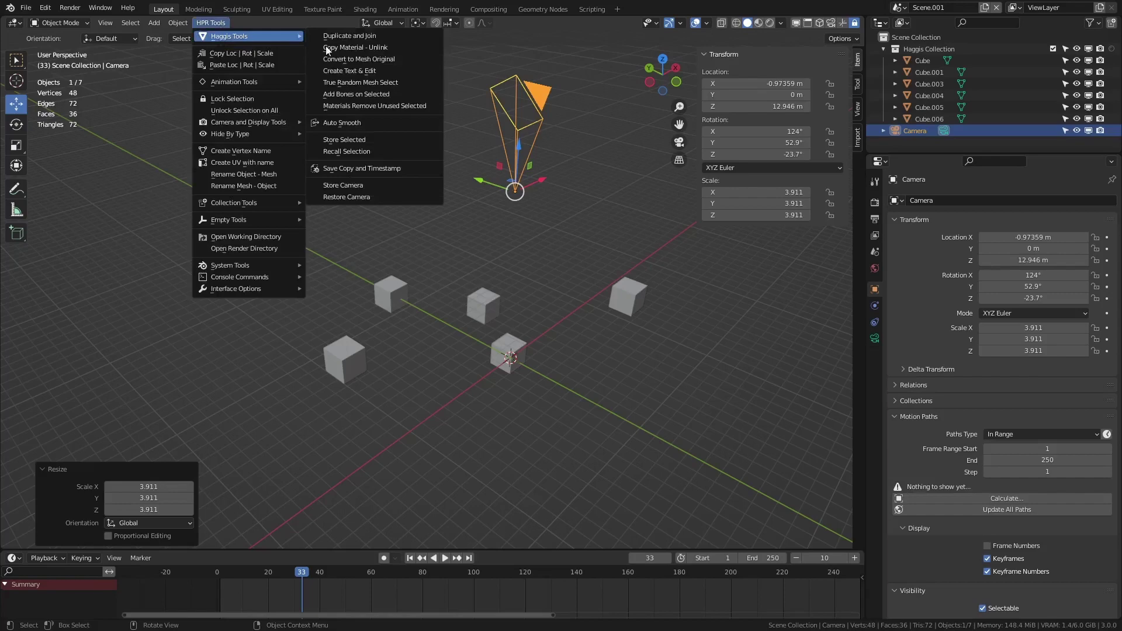
left_click(364, 197)
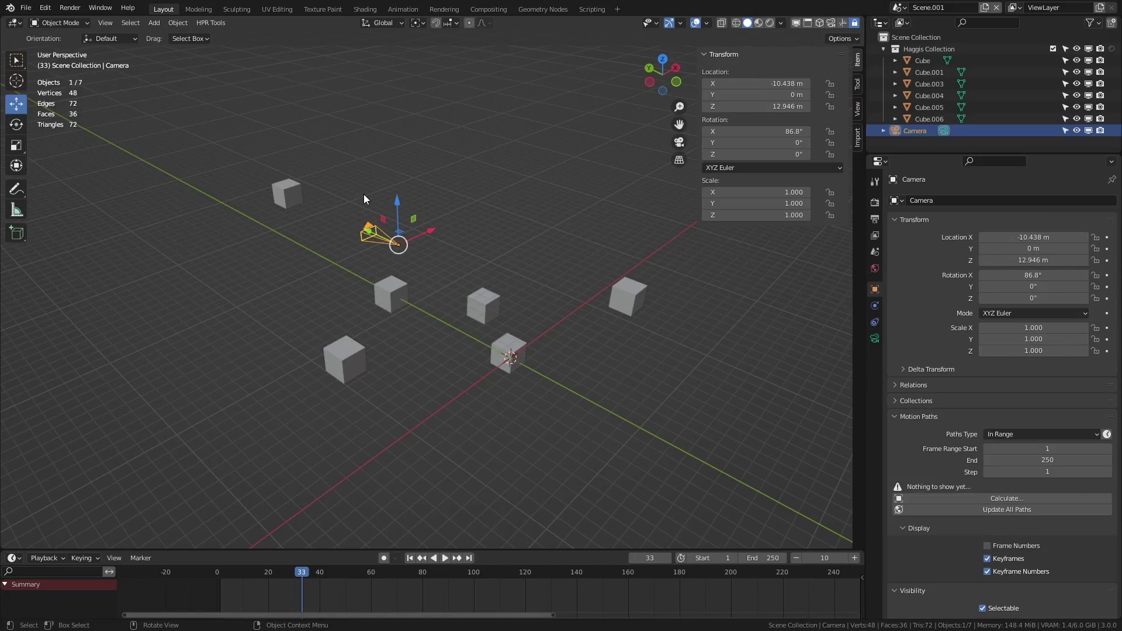
Select Cube and Cube.004 together and lock their location, rotation and scale with Lock LRS Selected
left_click(390, 294)
left_click(415, 377)
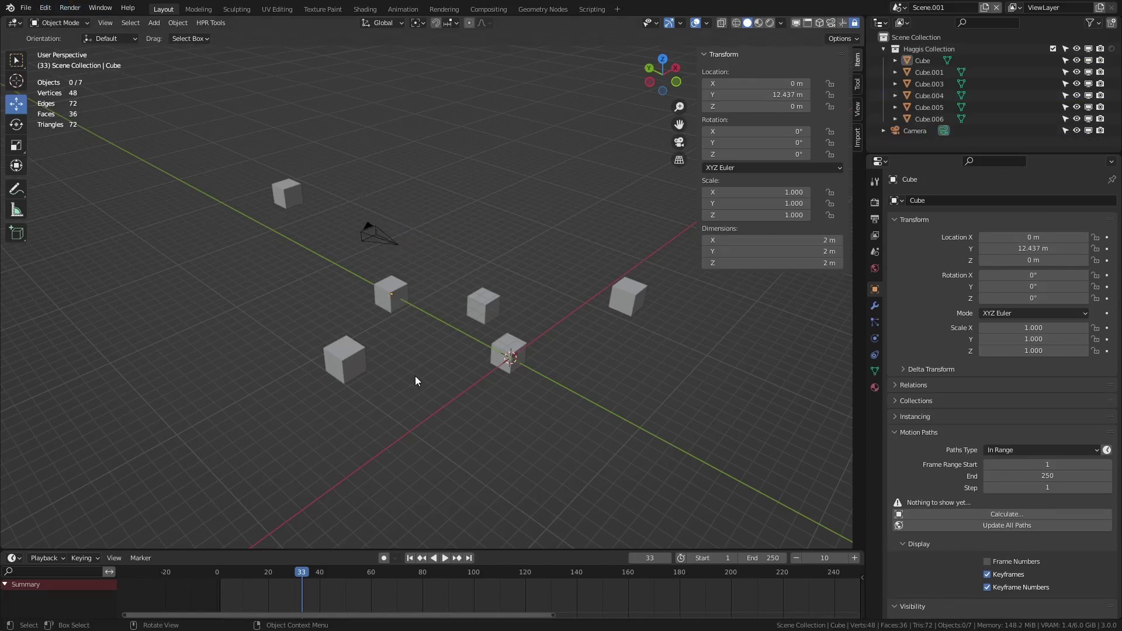
left_click_drag(400, 381, 338, 280)
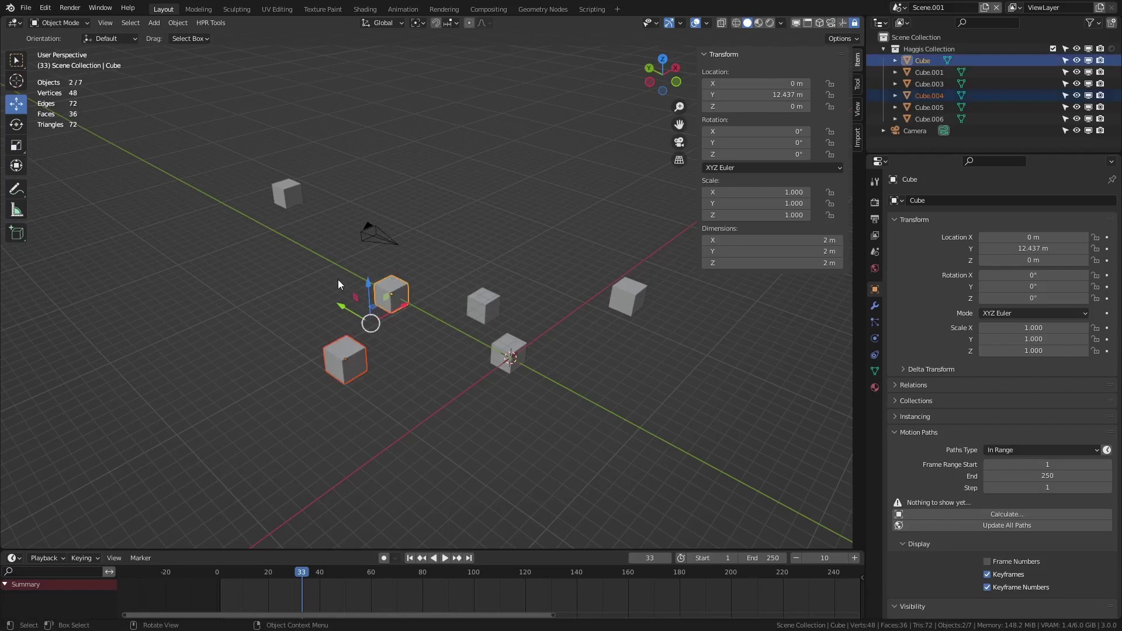
left_click(208, 23)
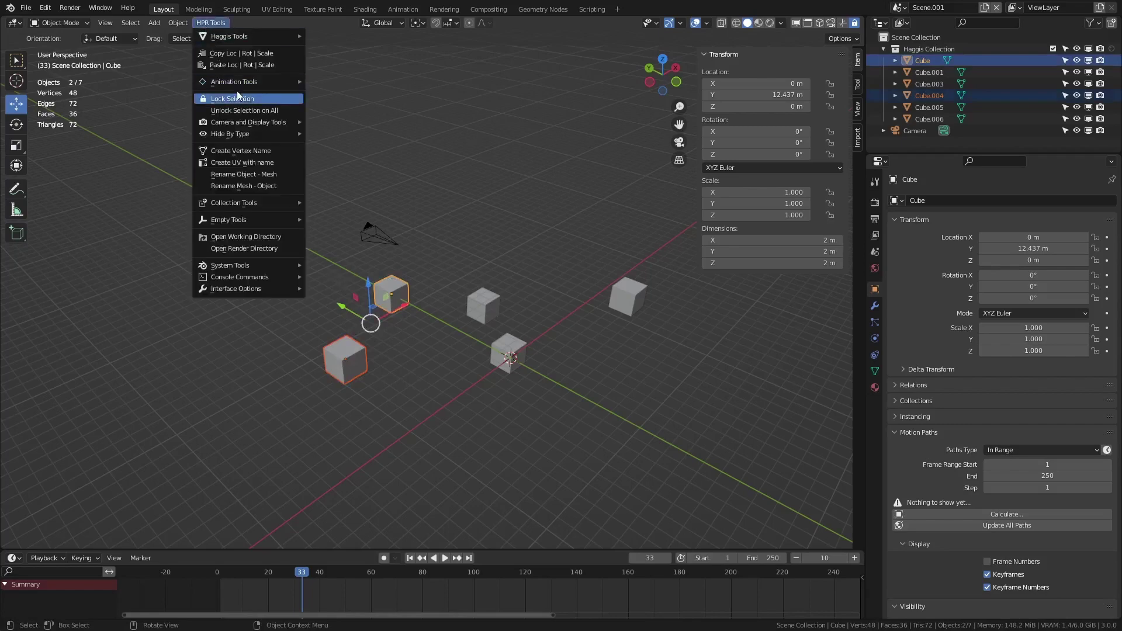
mouse_move(237, 85)
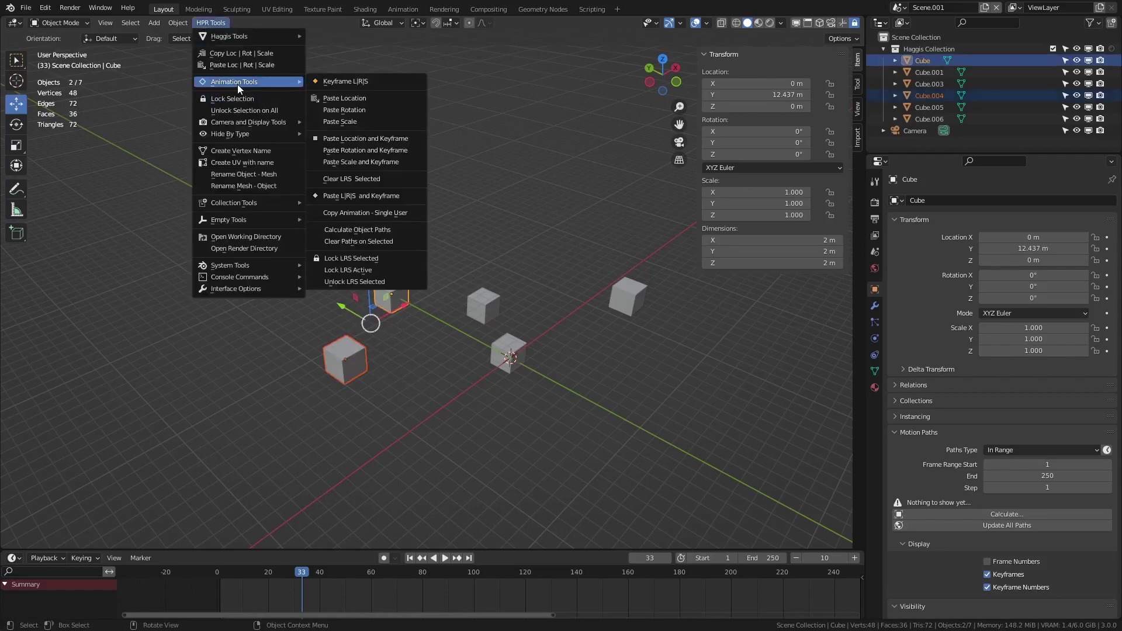
left_click(377, 257)
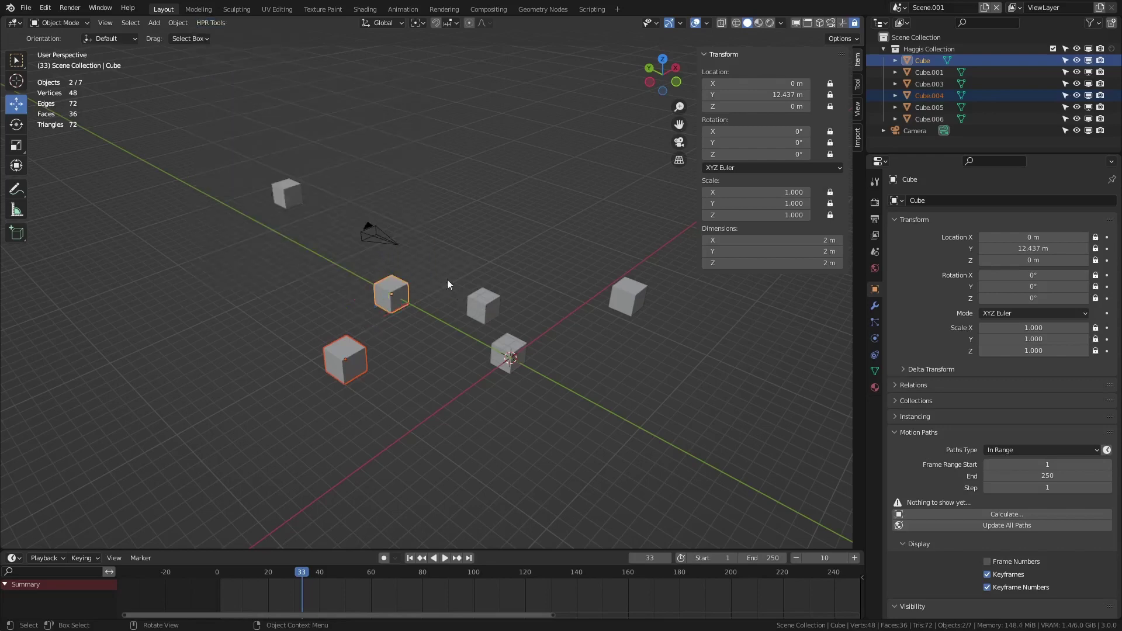
Select only Cube.004 to check its transform locks, look over the Haggis Tools commands, and clear the selection
left_click(447, 281)
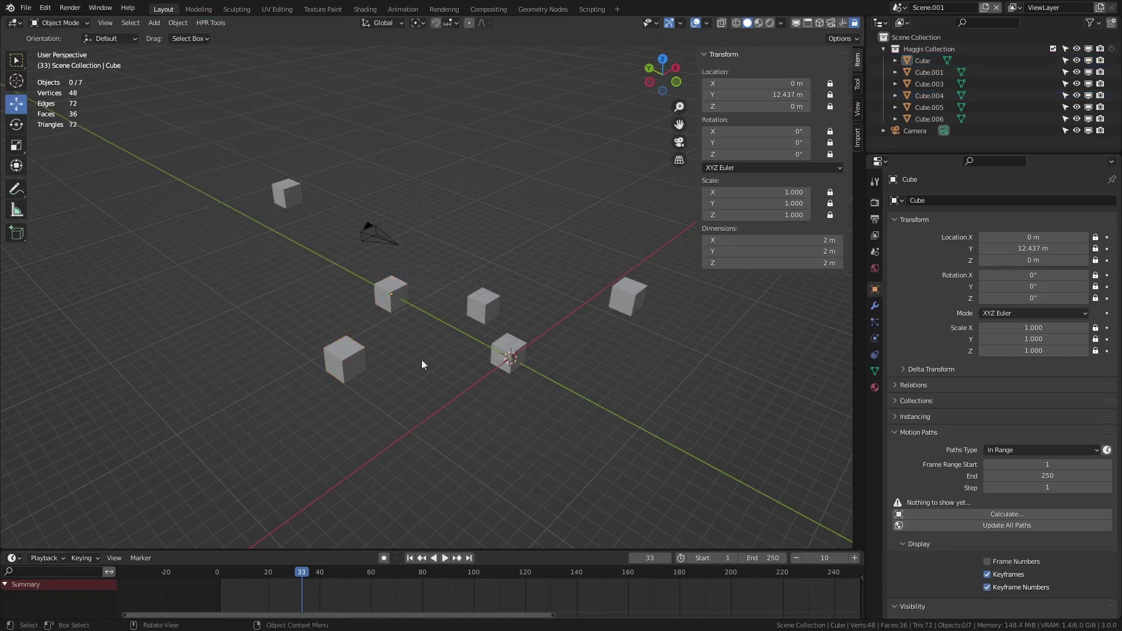
left_click(359, 360)
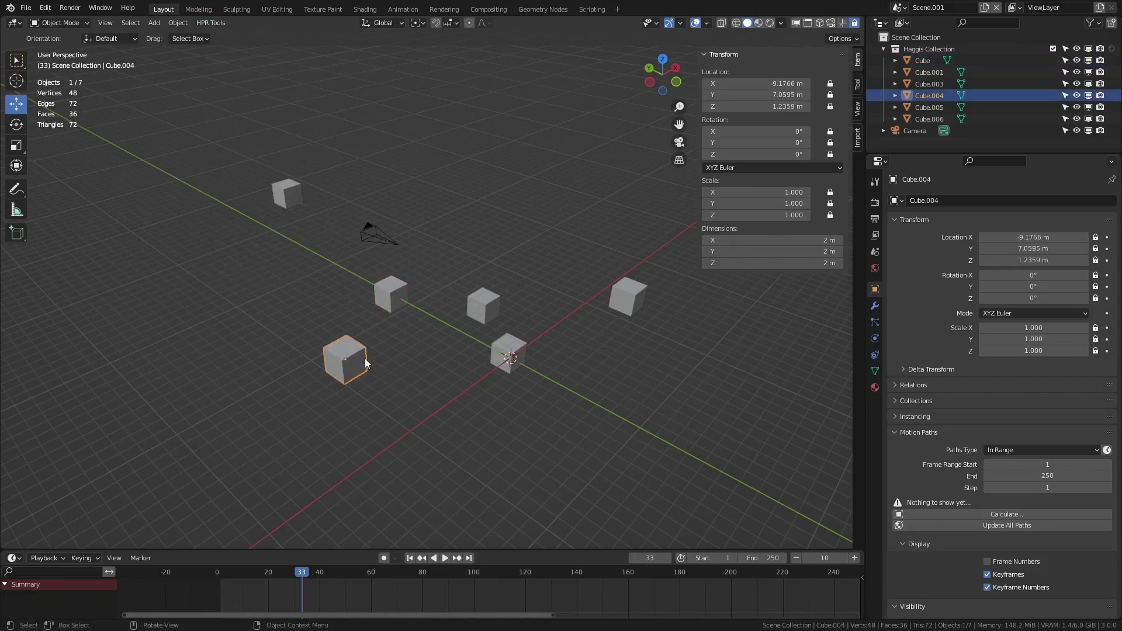
left_click(211, 22)
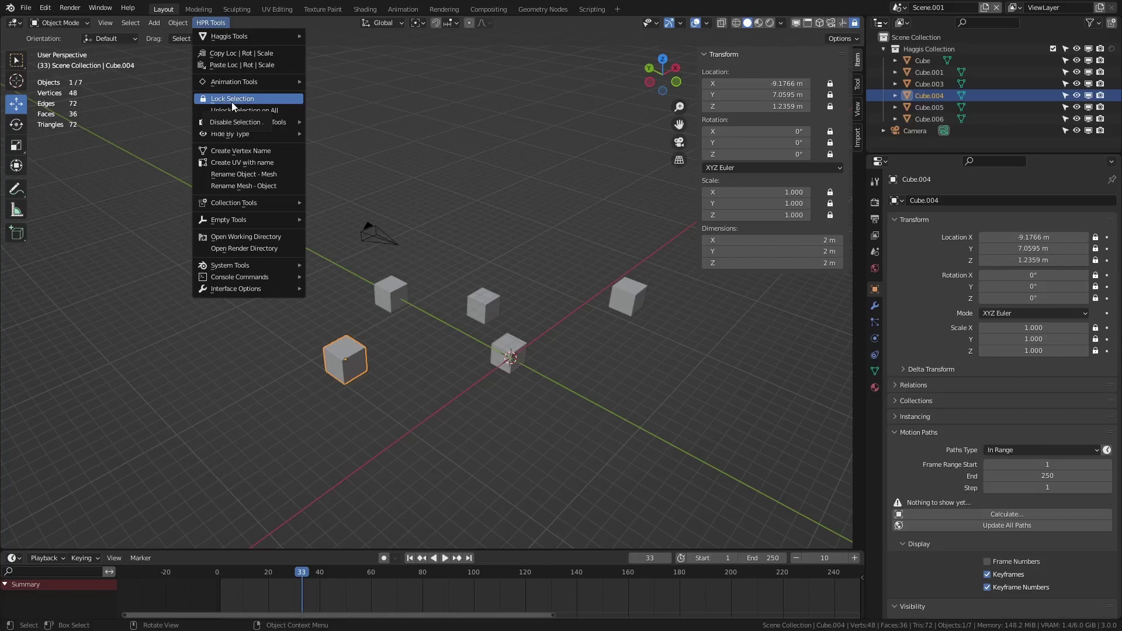
mouse_move(261, 40)
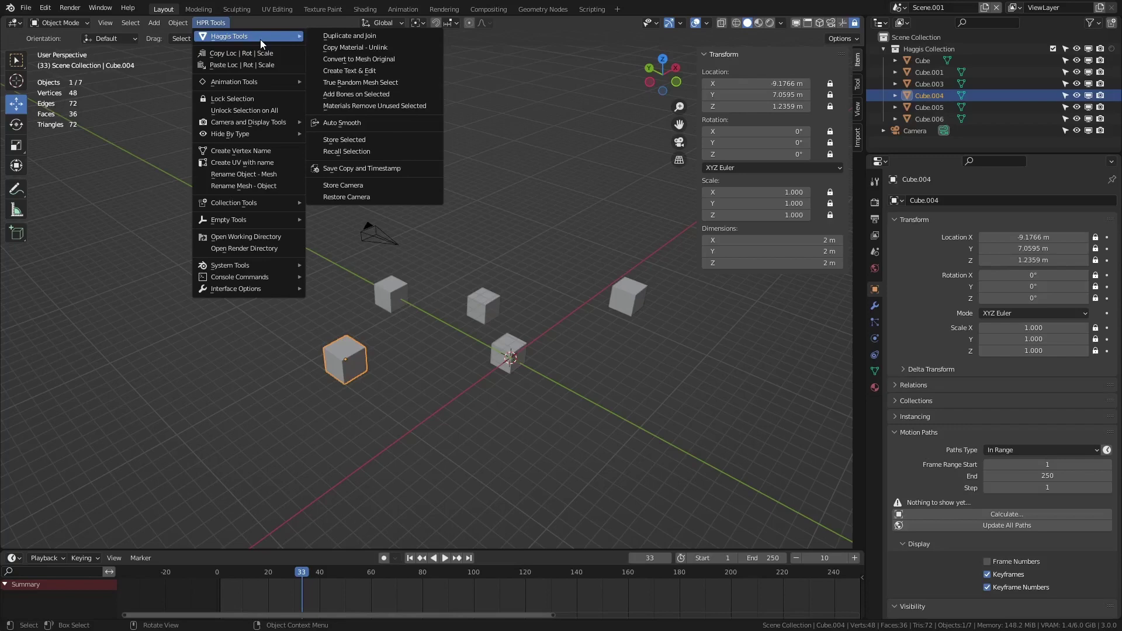
key("alt+a")
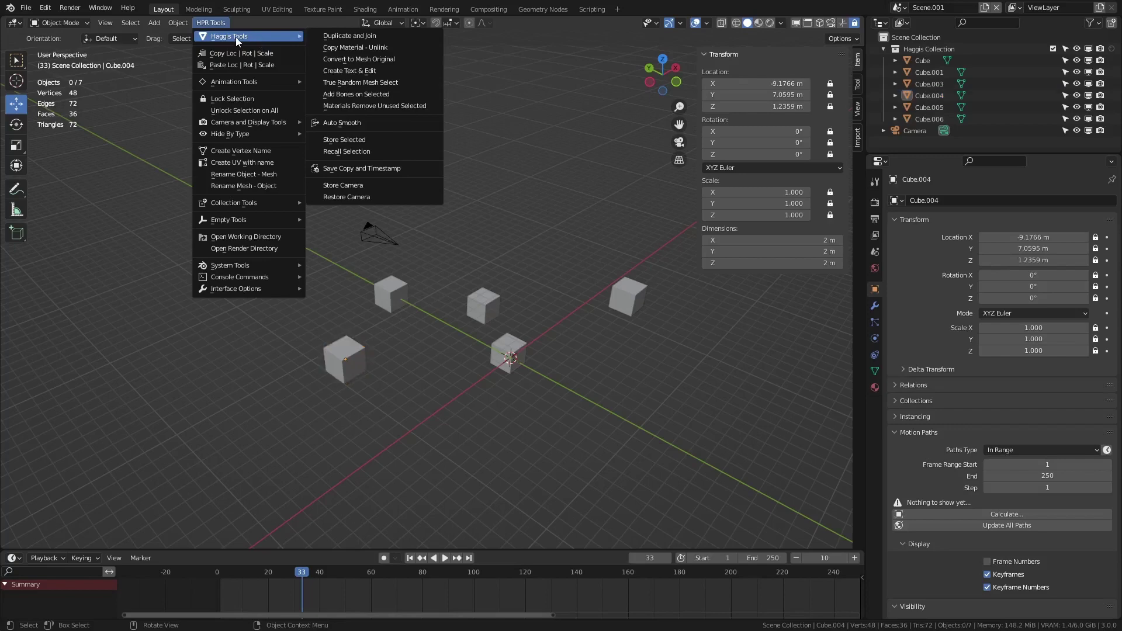